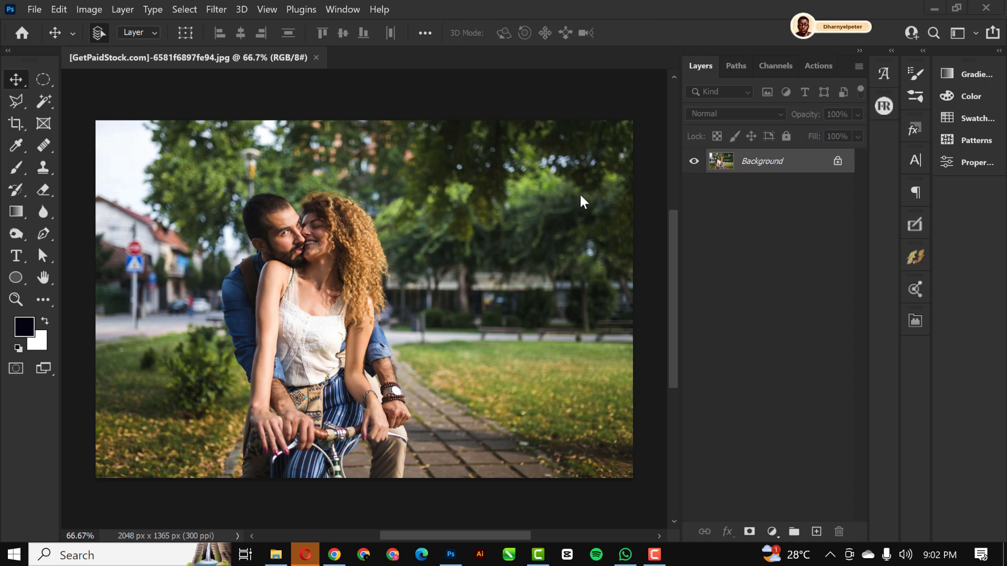
Crop the photo in W x H x Resolution mode, trimming the right side to 1610 × 1365 px
left_click(13, 126)
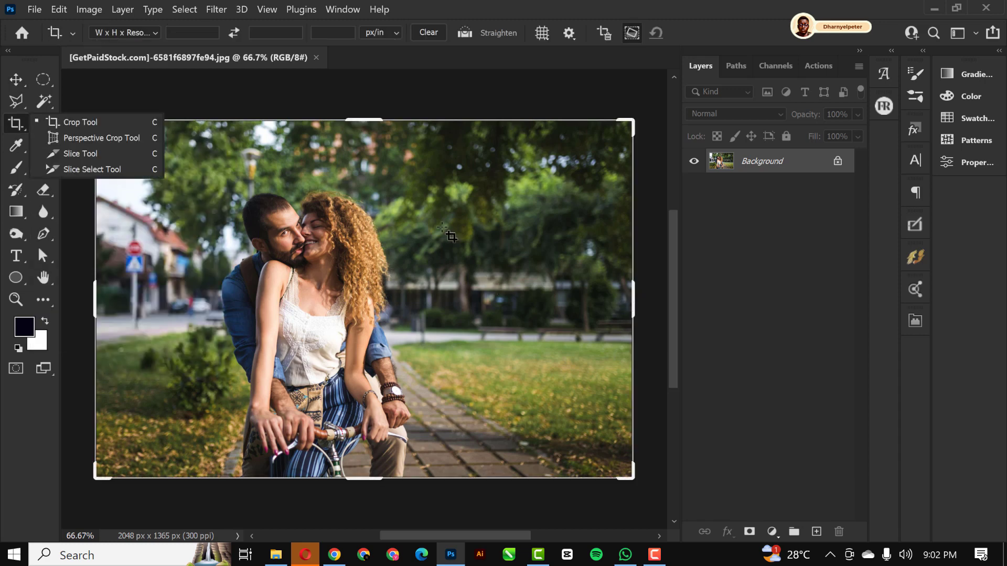
left_click(151, 32)
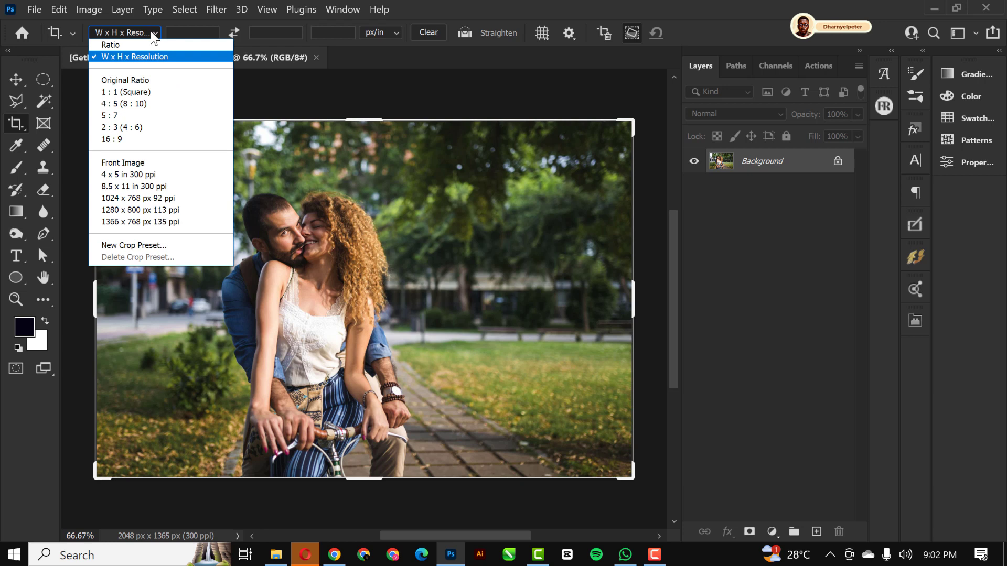
left_click(159, 56)
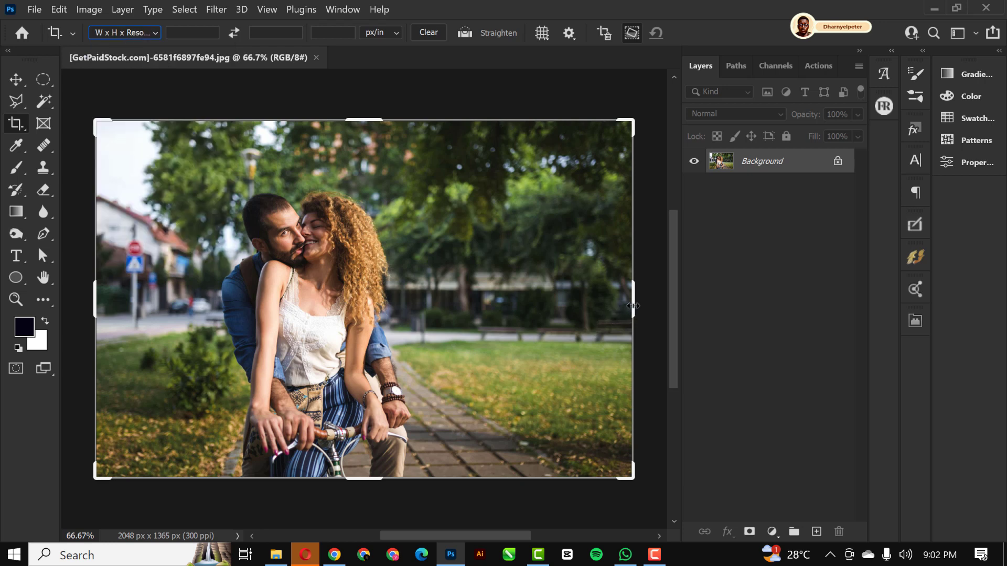
left_click_drag(633, 306, 575, 305)
key("Return")
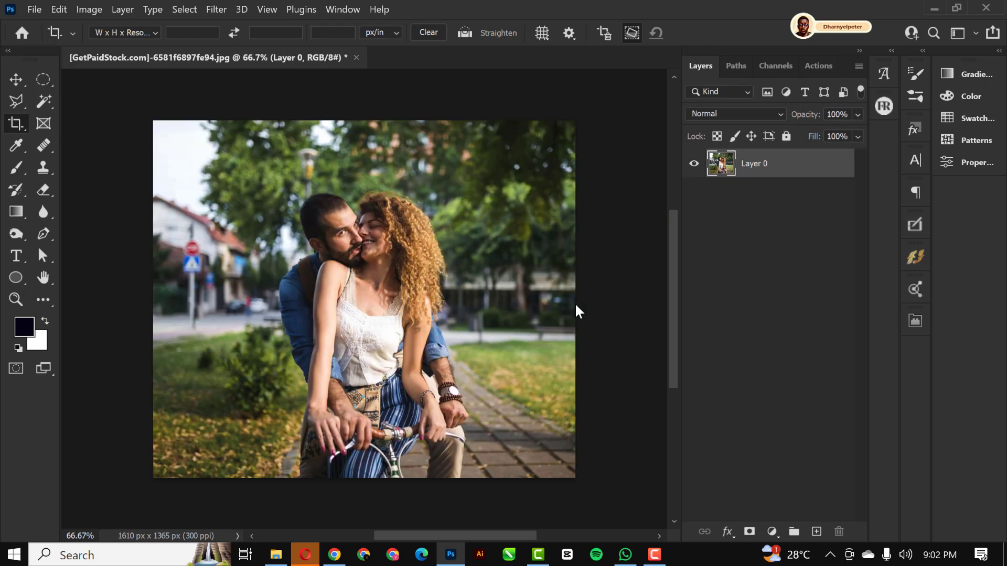
left_click(14, 79)
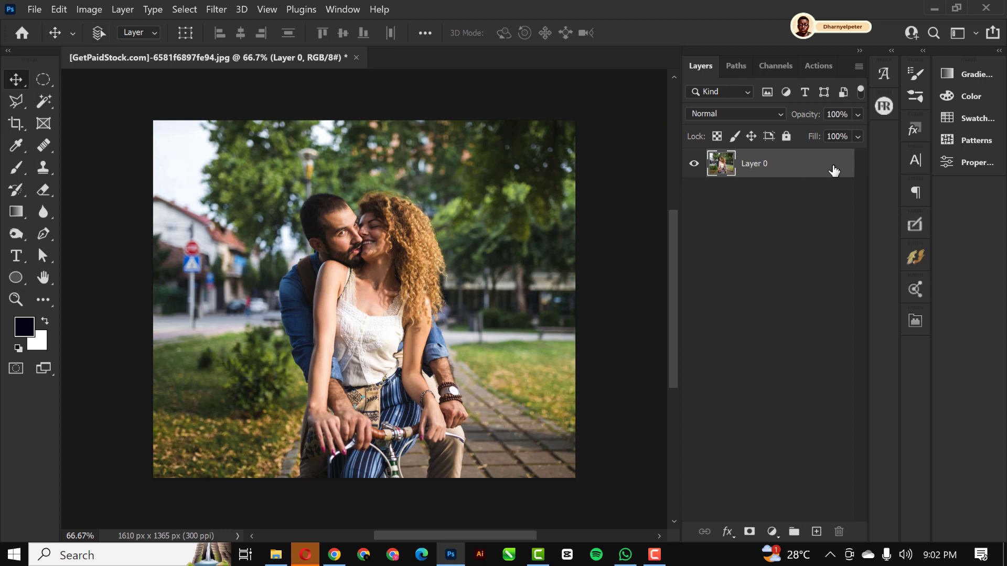
Duplicate the photo layer and mask Layer 0 copy to the couple using Select Subject
key("ctrl+j")
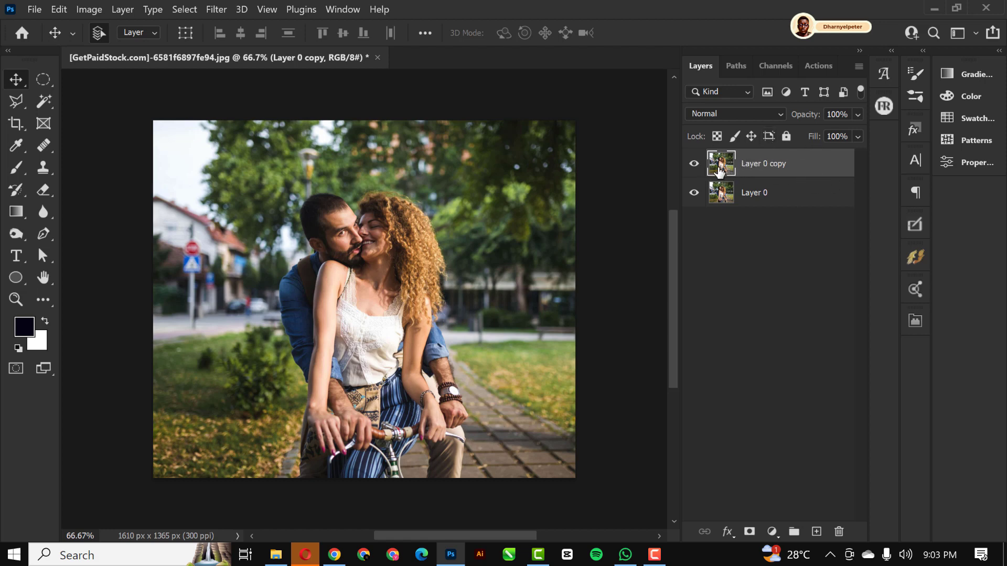
left_click(177, 9)
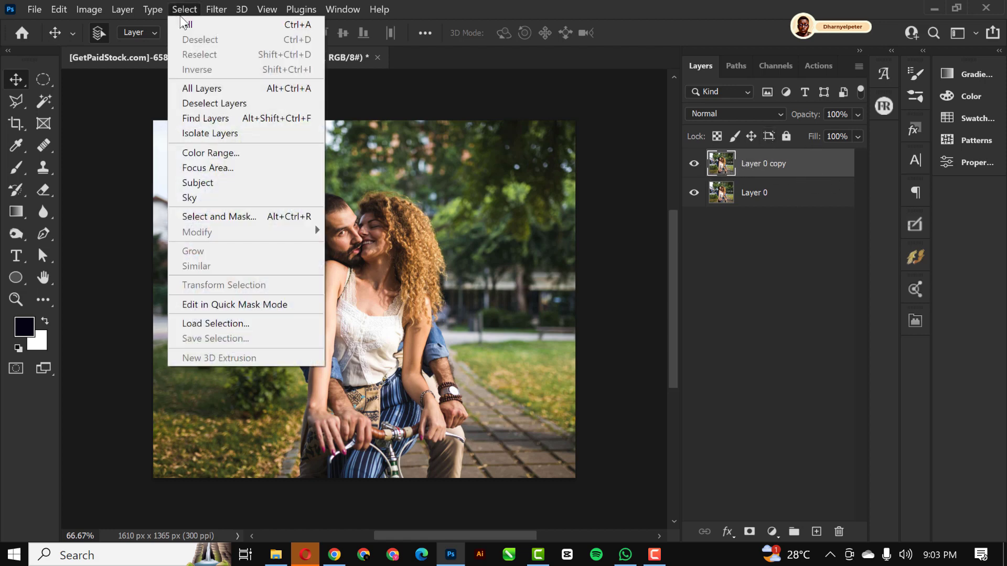
left_click(207, 183)
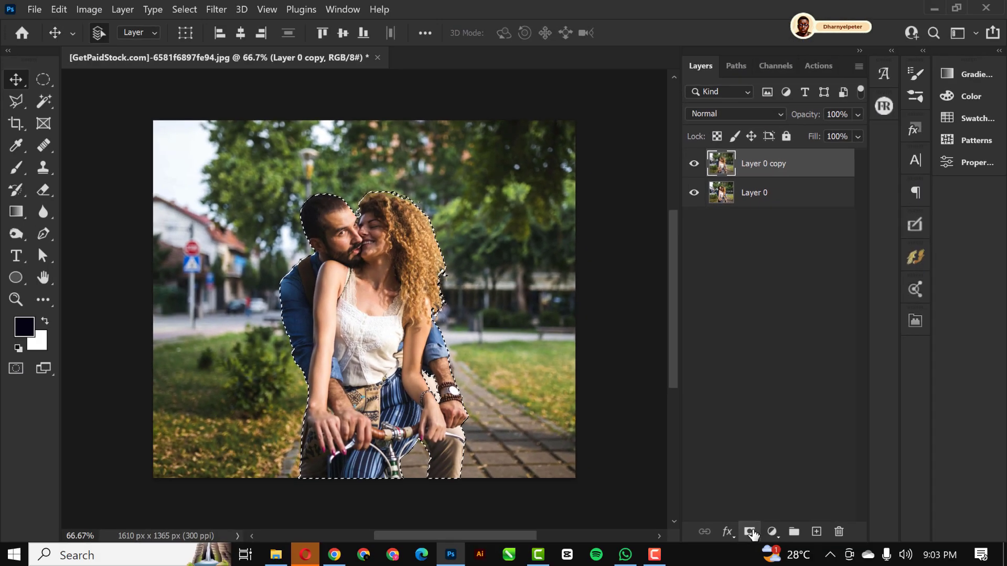
left_click(750, 531)
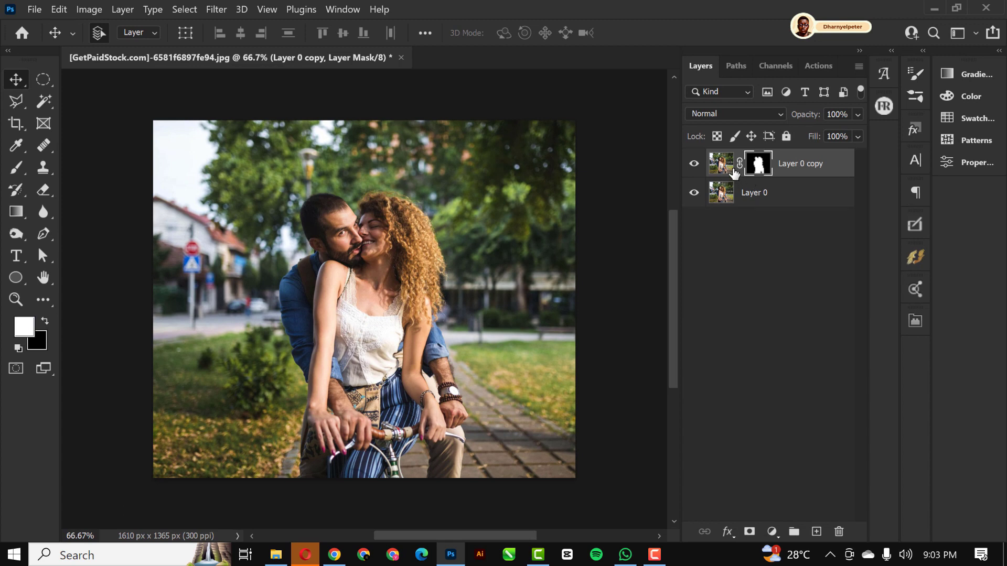
Load Layer 0 copy's mask as a selection of the couple
left_click(760, 166, "ctrl")
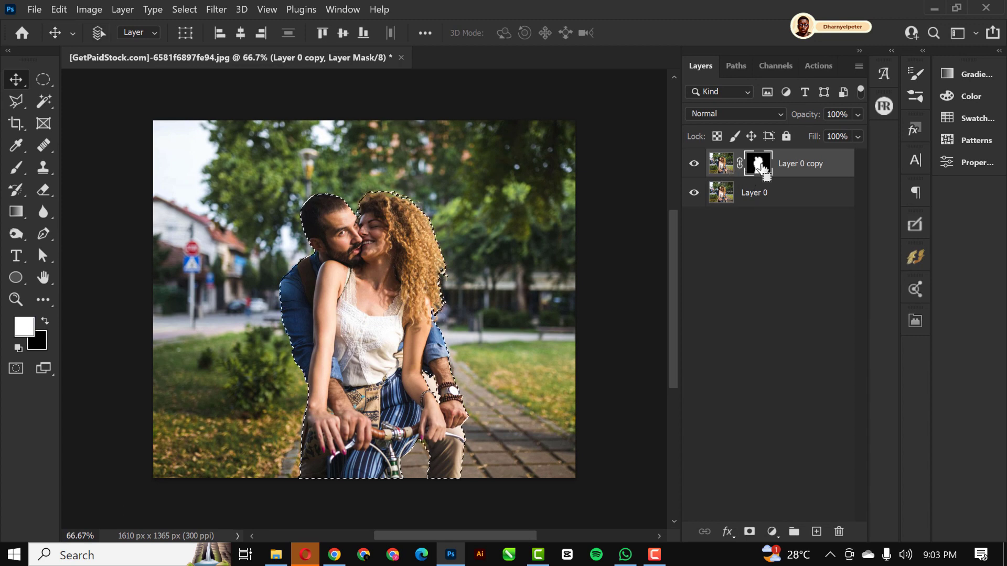
left_click(758, 195)
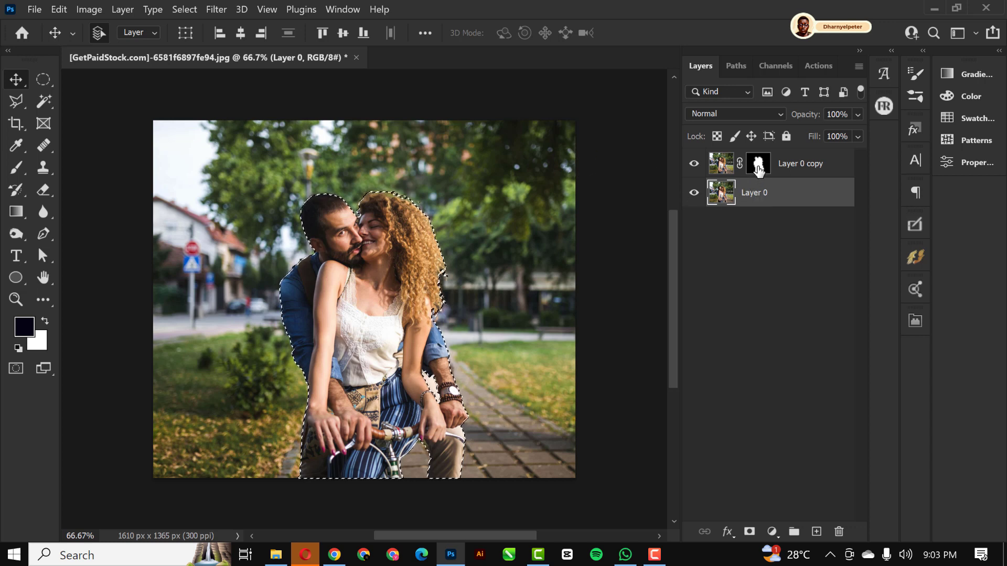
left_click(759, 167)
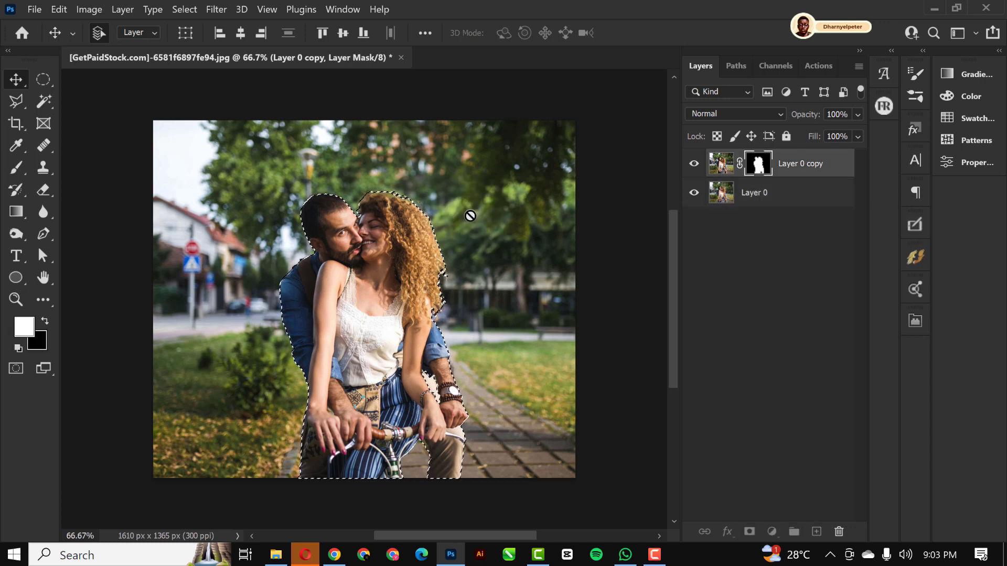
Expand the couple's selection by 25 pixels, then target Layer 0
left_click(184, 6)
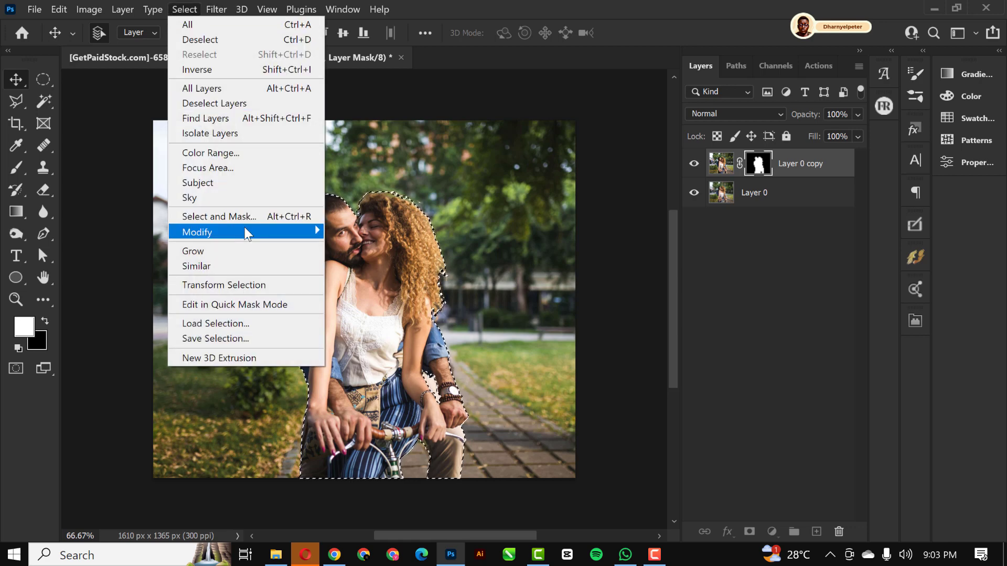
mouse_move(238, 231)
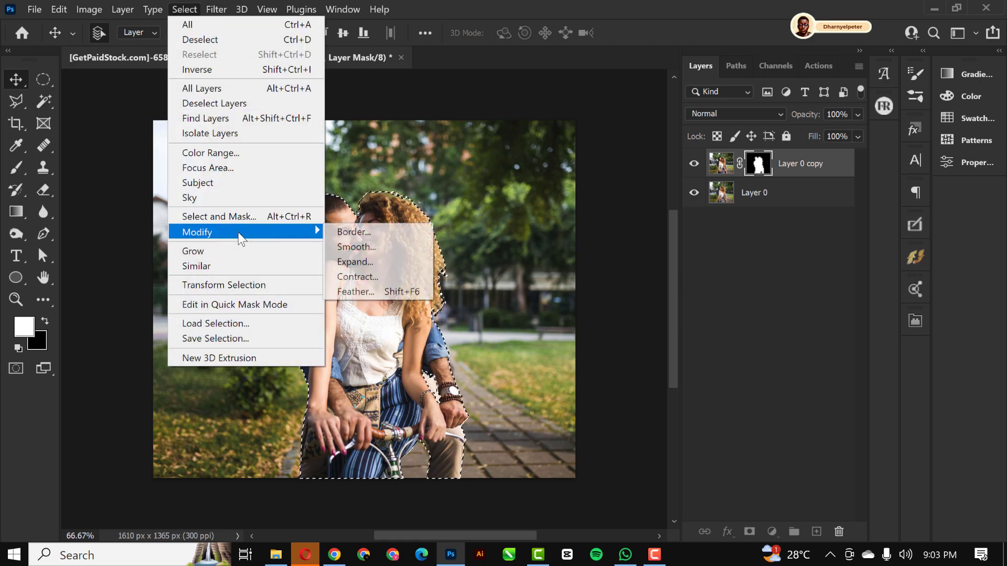
left_click(380, 263)
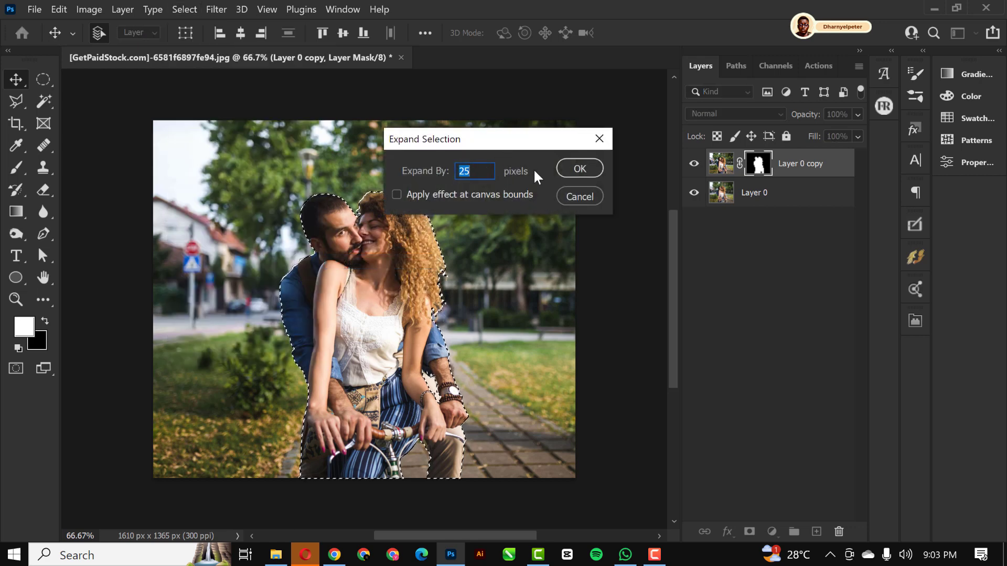
left_click(590, 171)
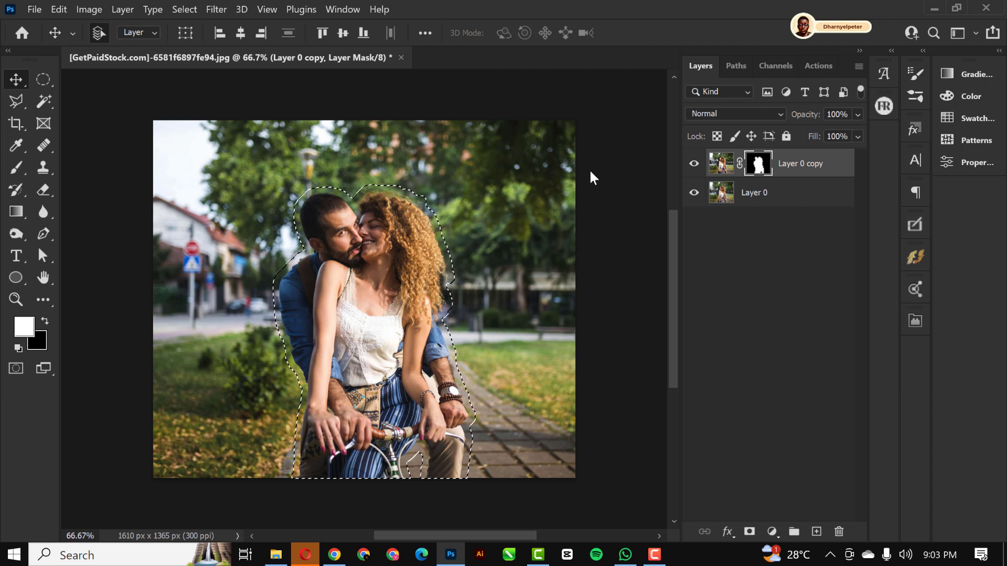
left_click(787, 196)
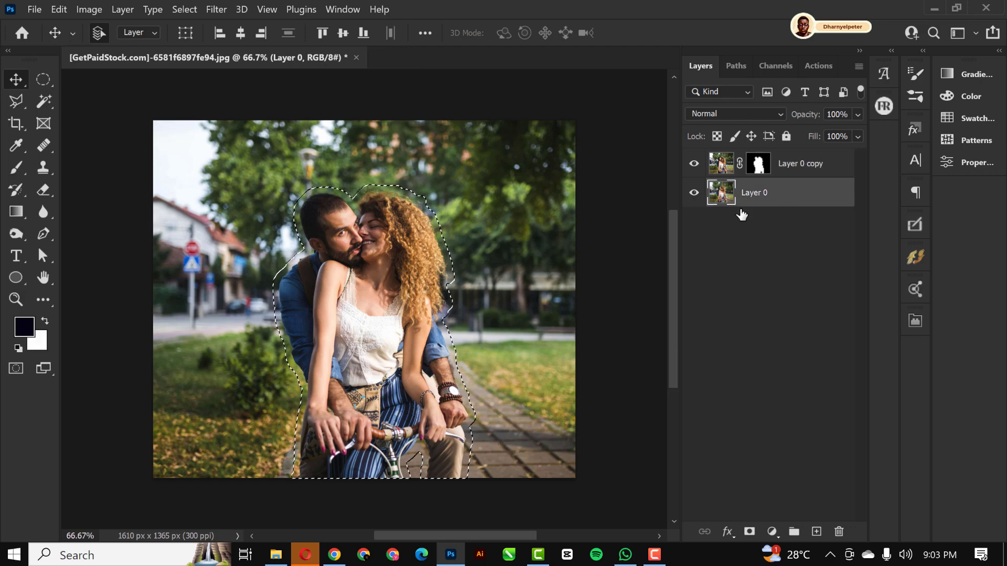
Content-aware fill the couple's area on Layer 0, deselect, and show the masked couple layer
left_click(62, 1)
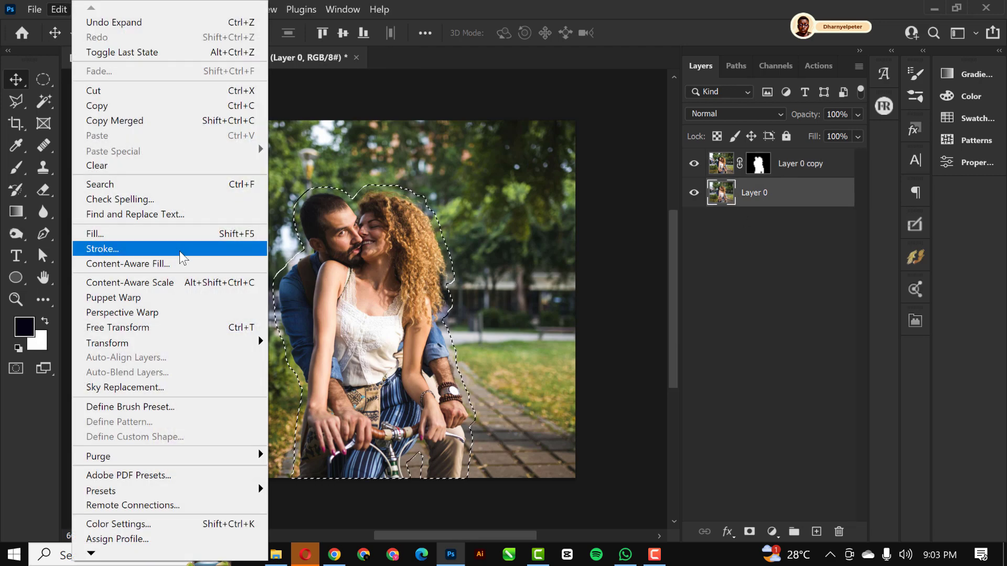
left_click(175, 239)
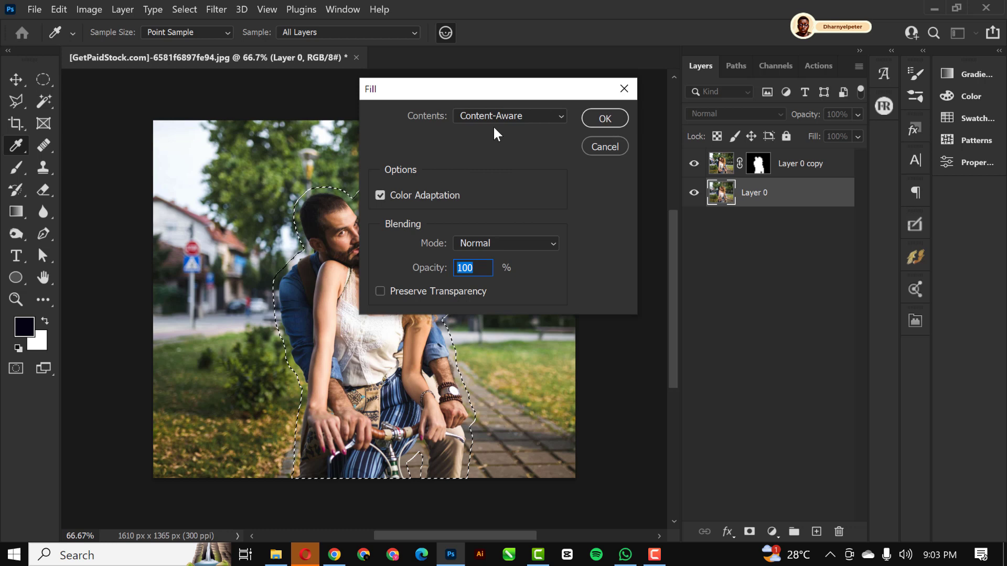
left_click(612, 118)
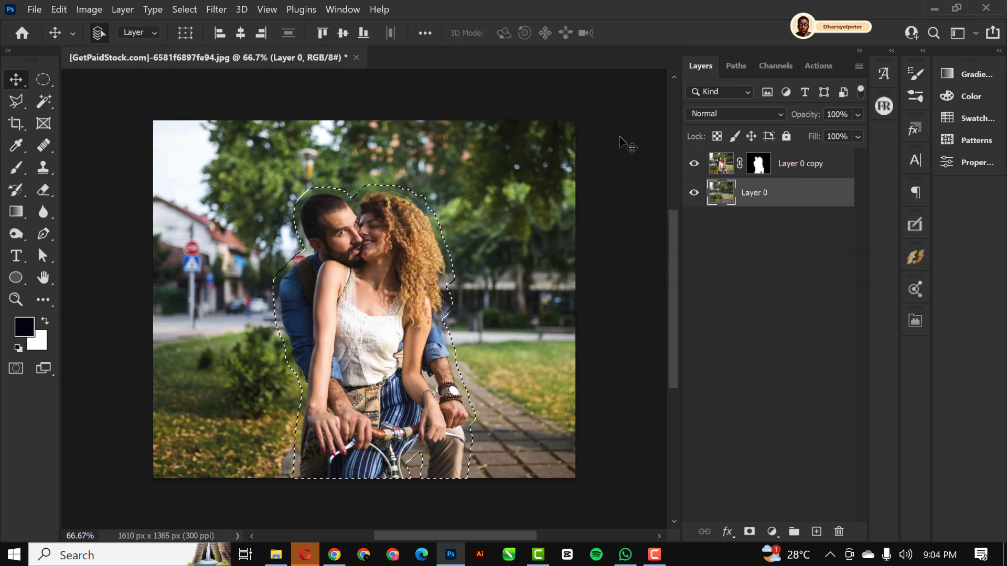
left_click_drag(342, 233, 340, 234)
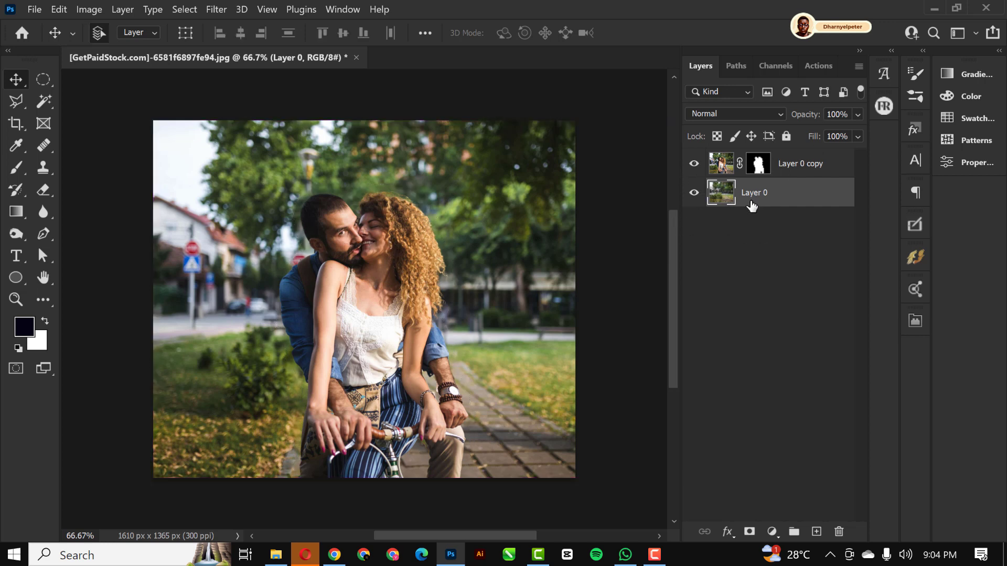
left_click(695, 194, "alt")
Apply a Best-quality Zoom Radial Blur at amount 47, centred on the image middle
left_click(215, 10)
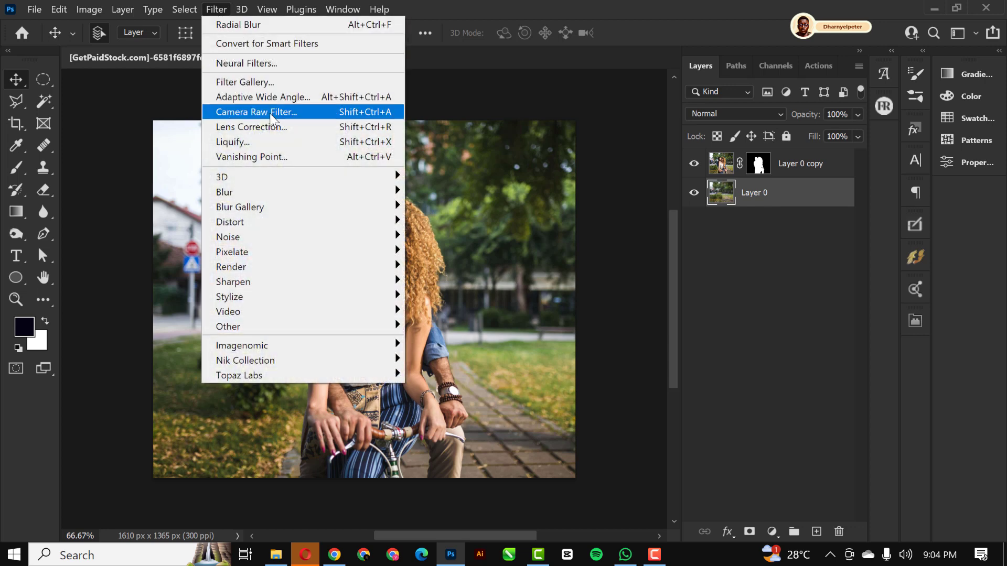
mouse_move(310, 194)
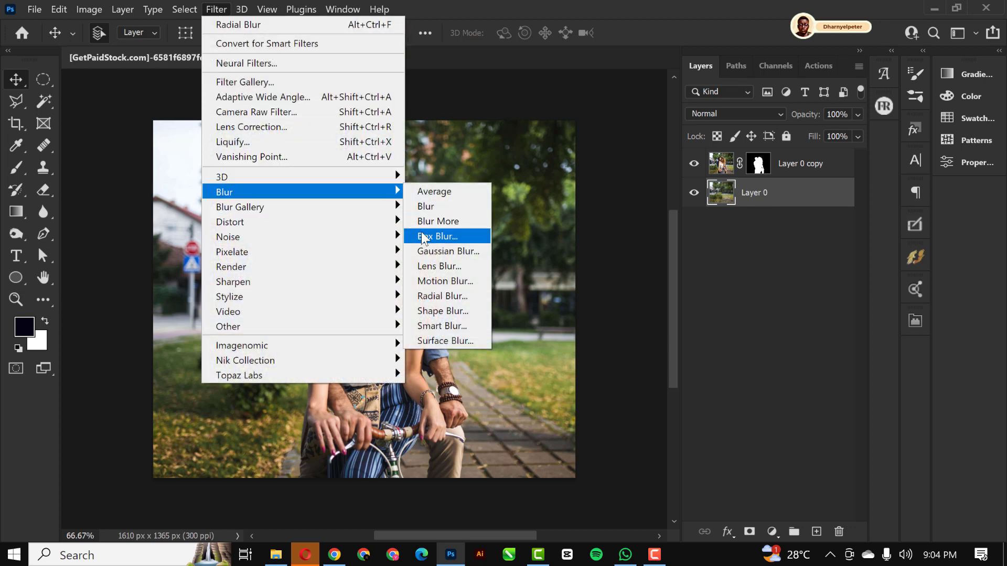
left_click(444, 296)
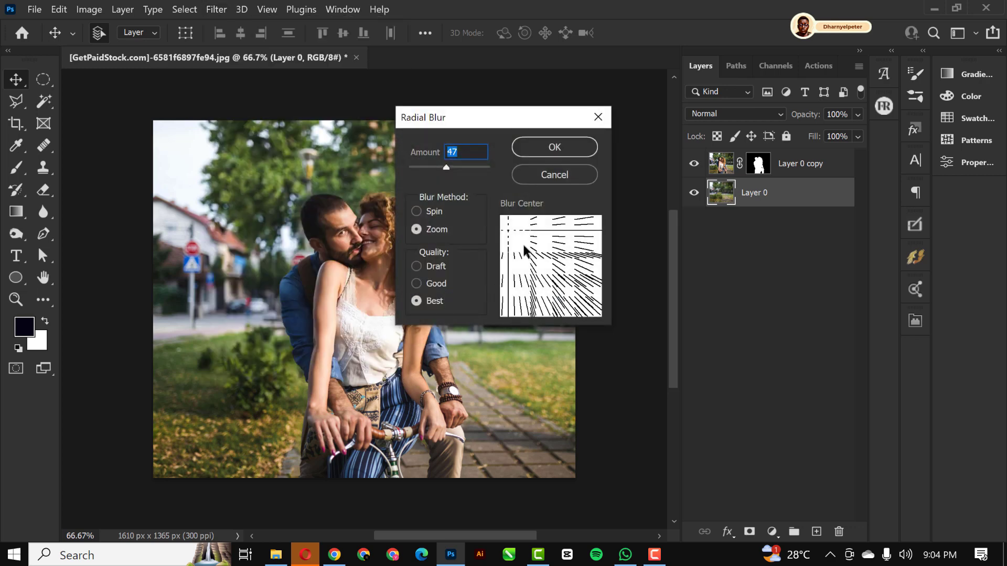
left_click_drag(523, 246, 548, 252)
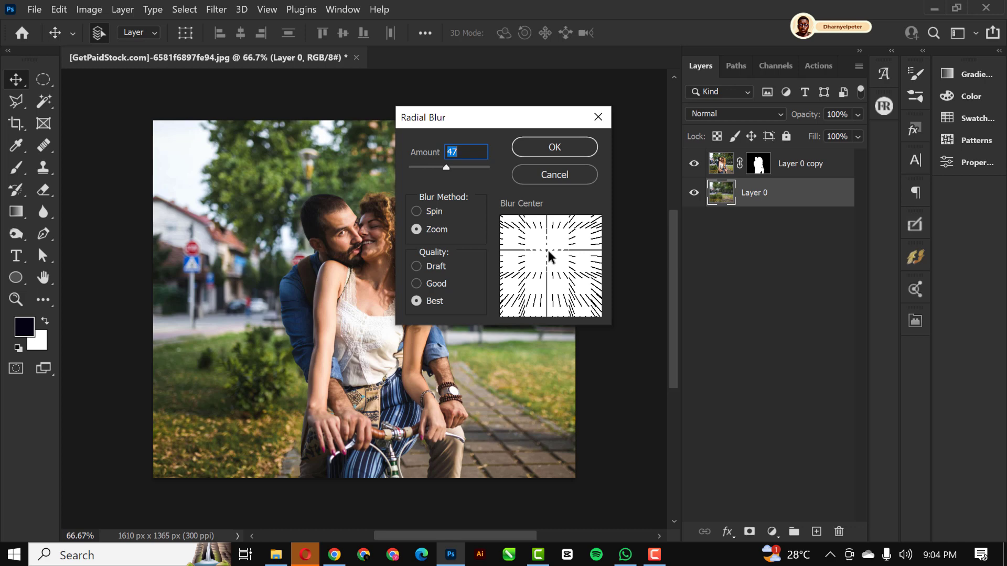
left_click_drag(549, 256, 542, 258)
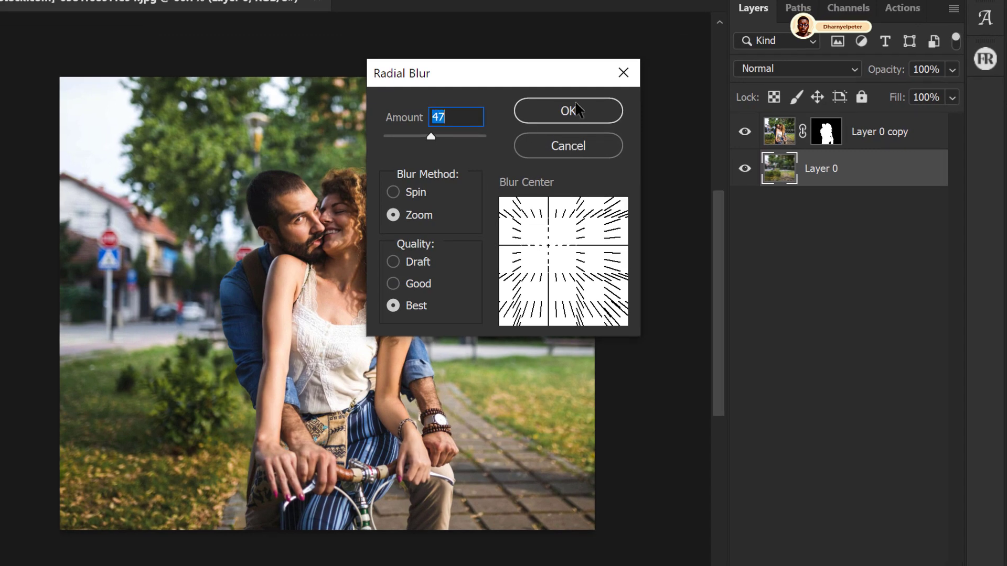
left_click(574, 105)
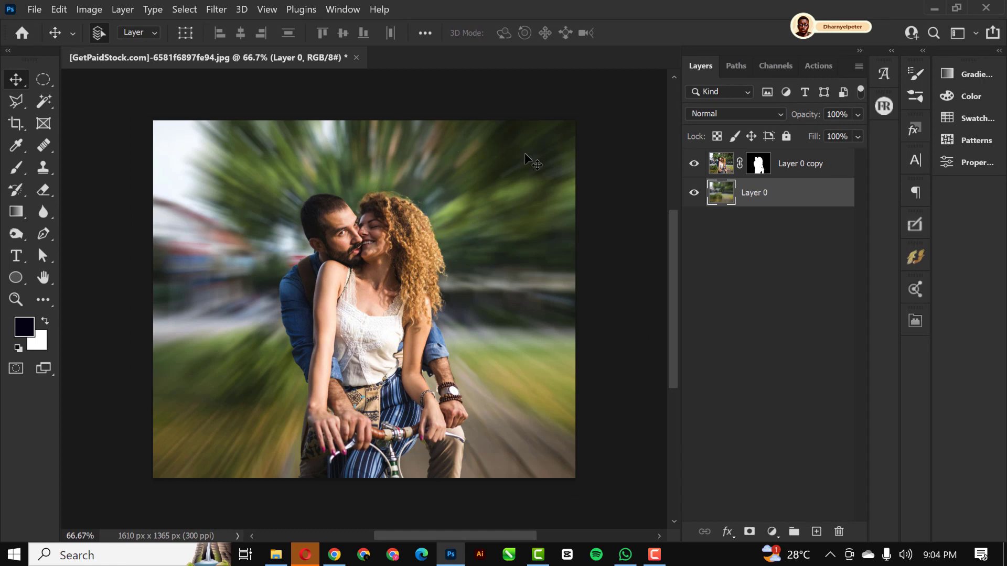
Undo the blur and convert Layer 0 to a smart object
key("ctrl+z")
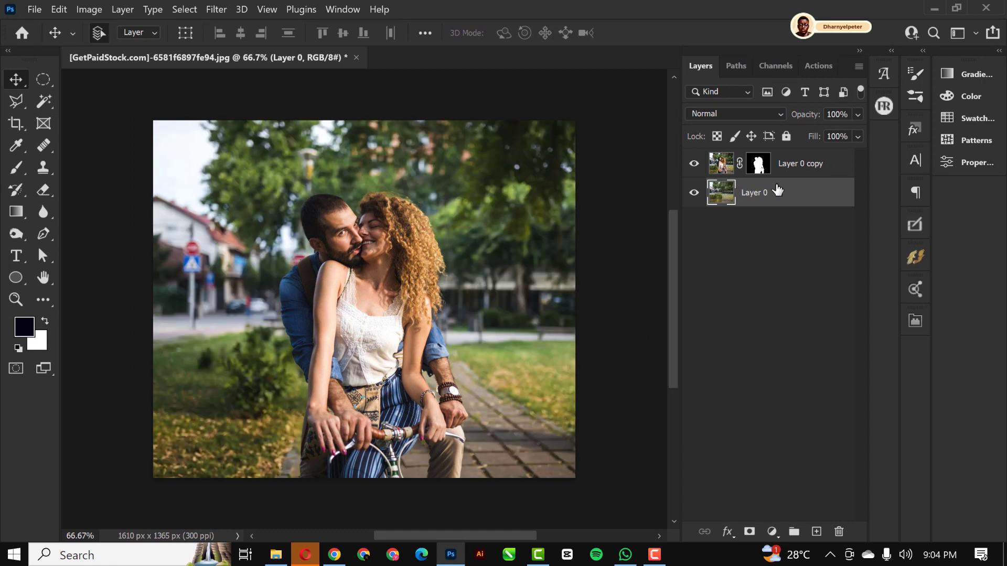
right_click(808, 192)
left_click(703, 216)
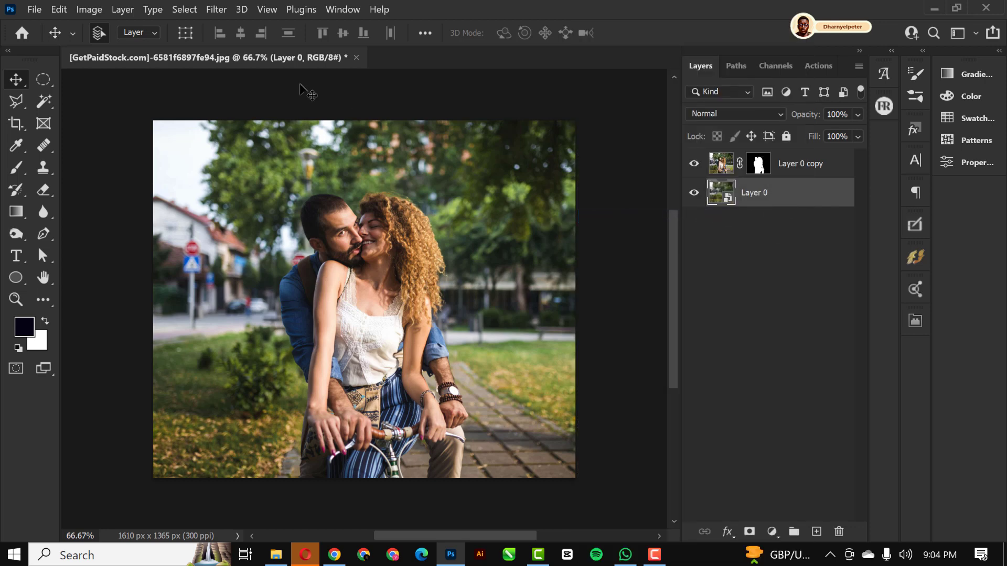
Reapply the zoom Radial Blur, centred in the middle, as a smart filter on Layer 0
left_click(208, 9)
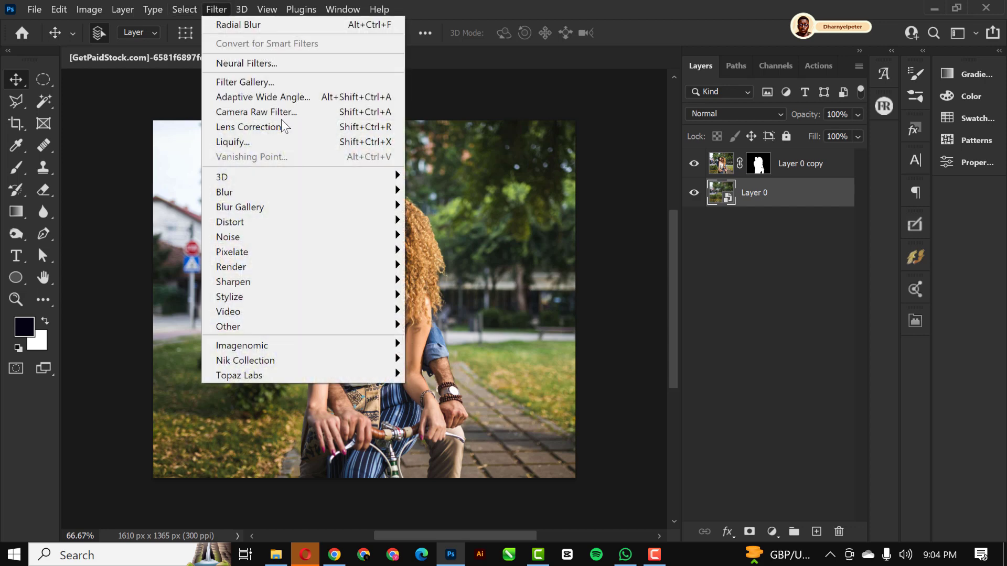
mouse_move(273, 196)
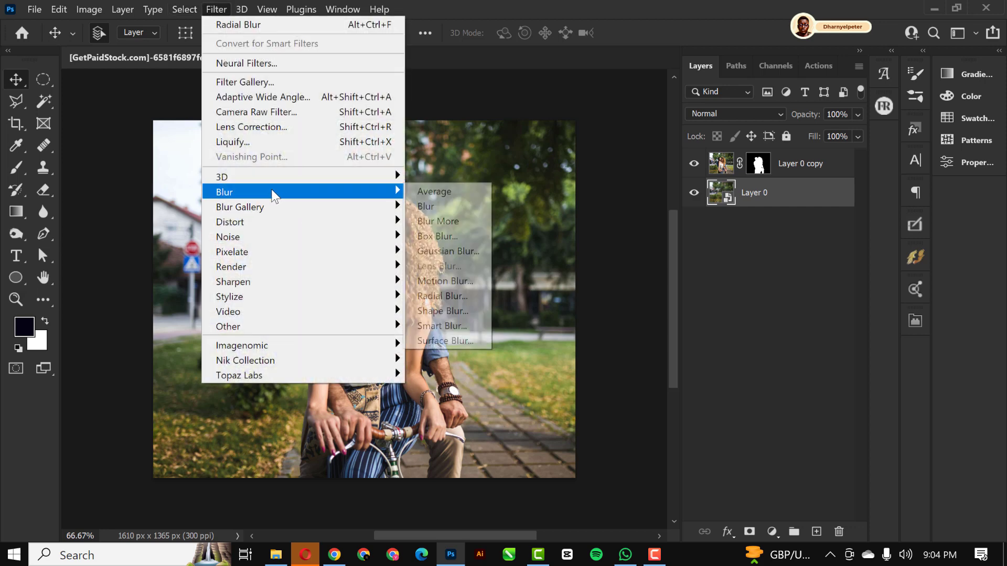
left_click(447, 295)
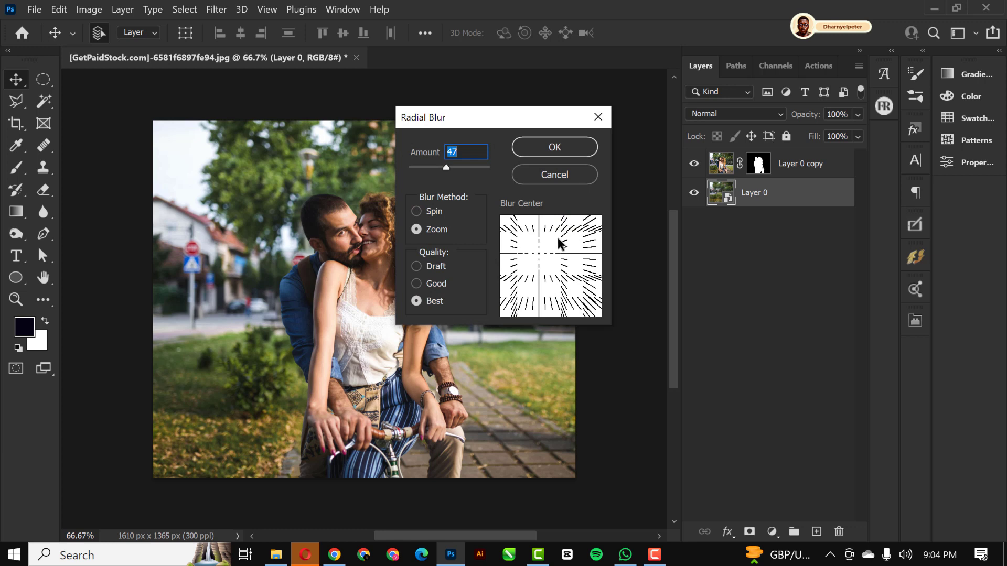
mouse_move(544, 252)
left_mouse_down()
mouse_move(552, 262)
mouse_move(534, 257)
left_mouse_up()
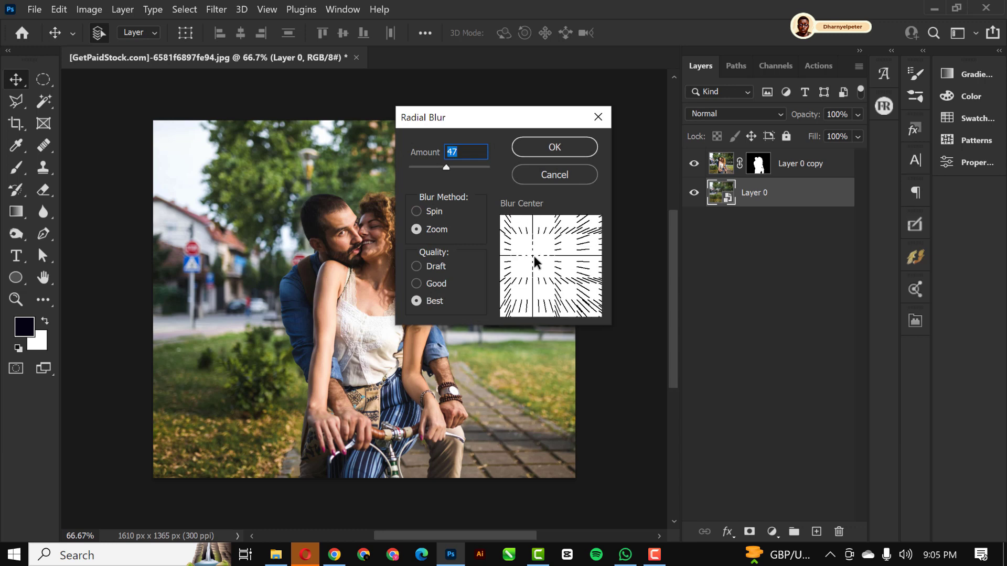
left_click(556, 151)
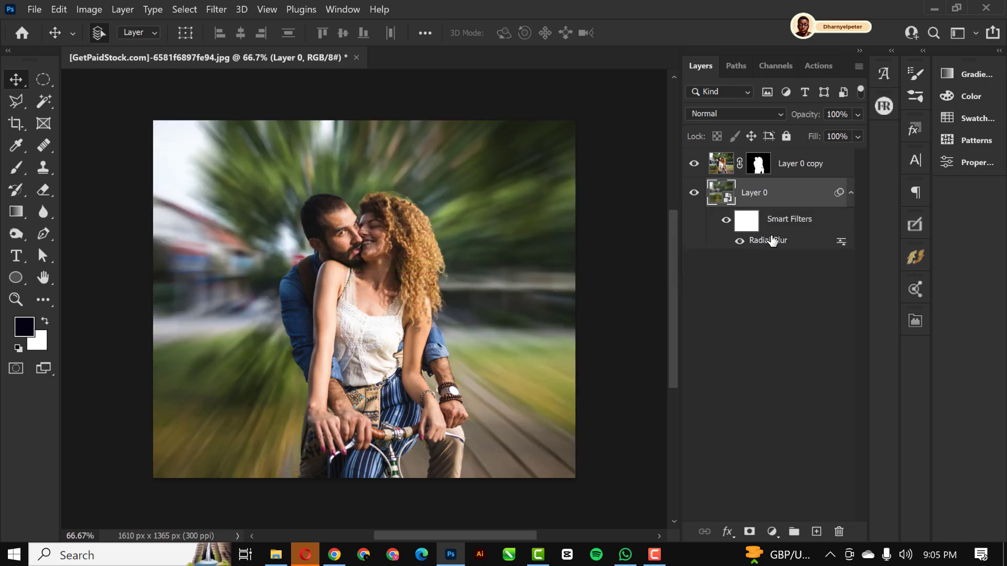
Lower the Radial Blur smart filter's amount to 28
double_click(770, 240)
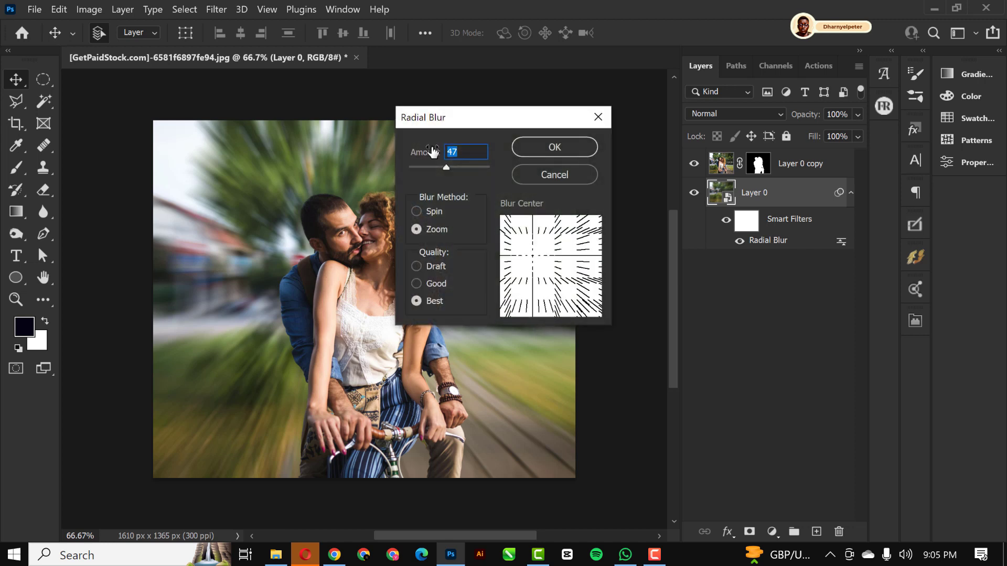
left_click_drag(445, 166, 433, 168)
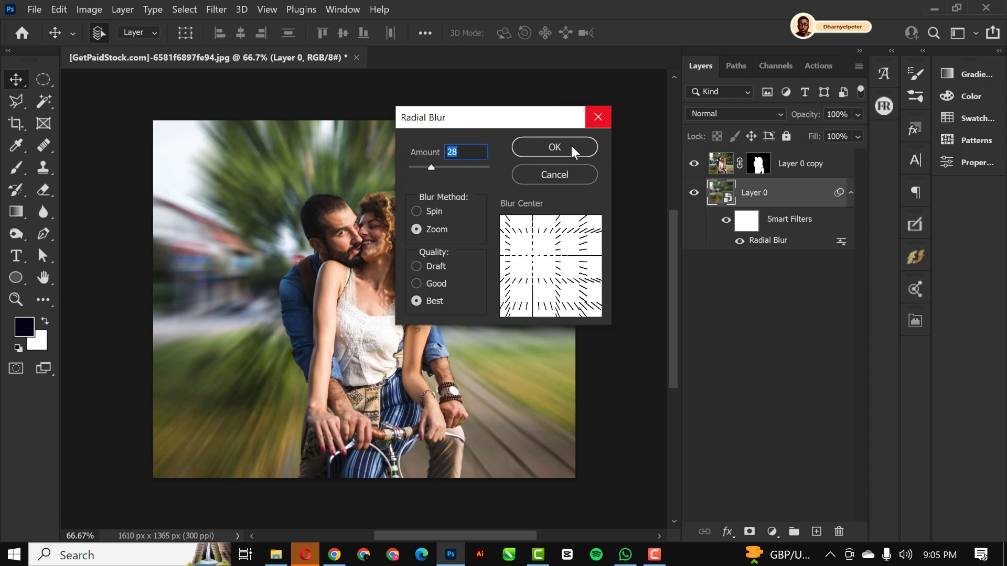
left_click(554, 148)
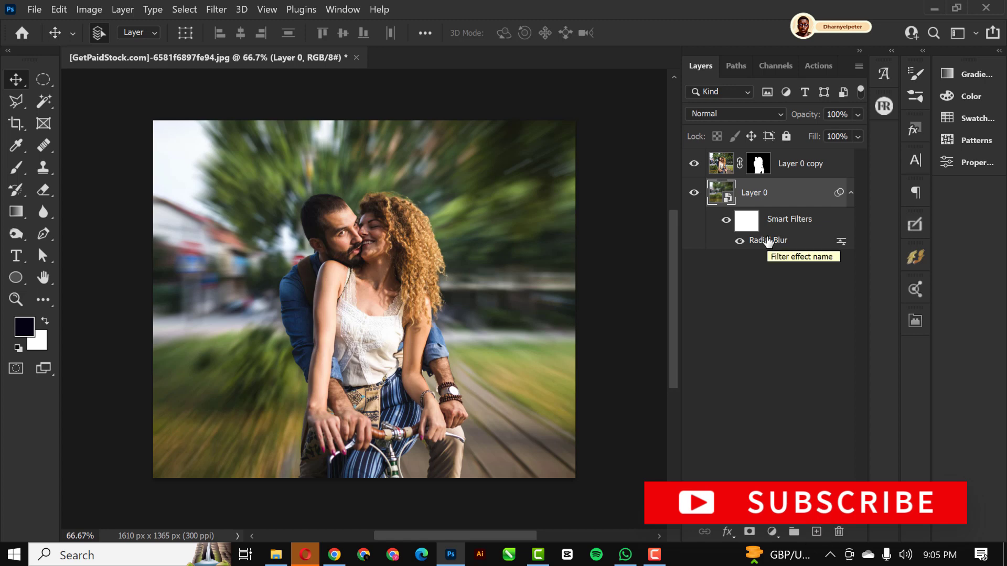
Raise the Radial Blur smart filter's amount to 56
double_click(767, 240)
left_click_drag(431, 167, 454, 171)
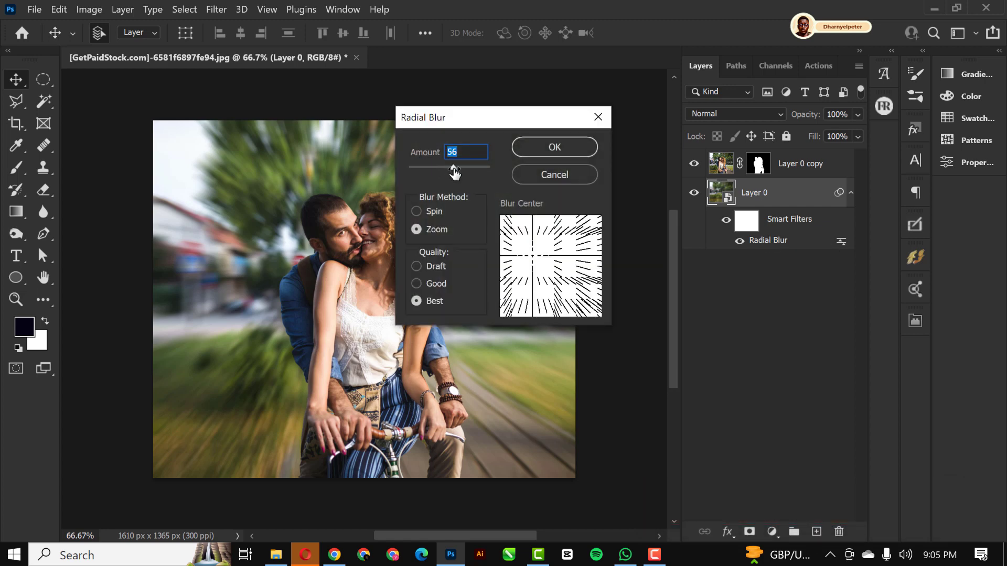
left_click(541, 149)
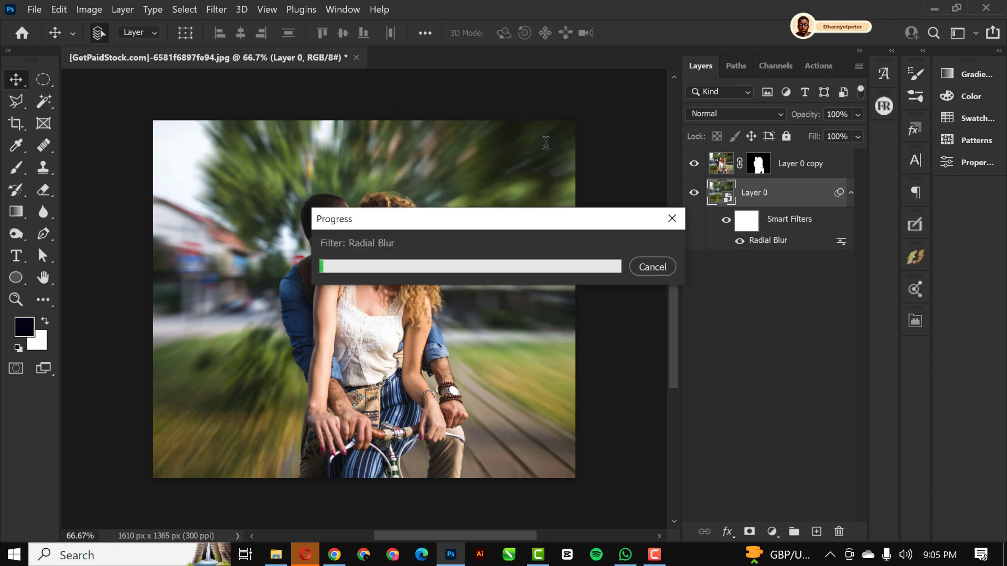